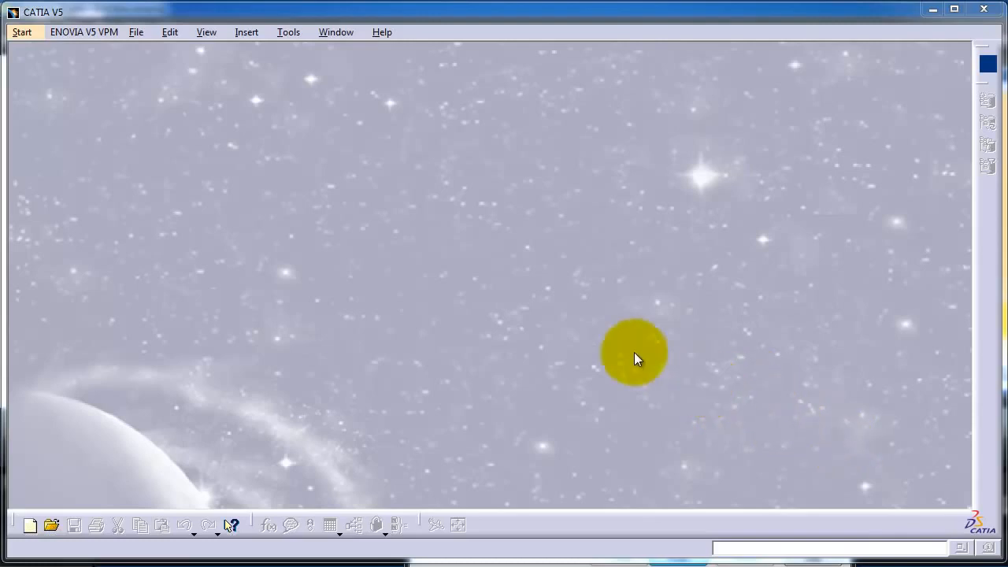
Step: Create a new document of type Part, accepting the proposed part settings
{"action": "left_click", "coordinate": [134, 34]}
{"action": "left_click", "coordinate": [144, 49]}
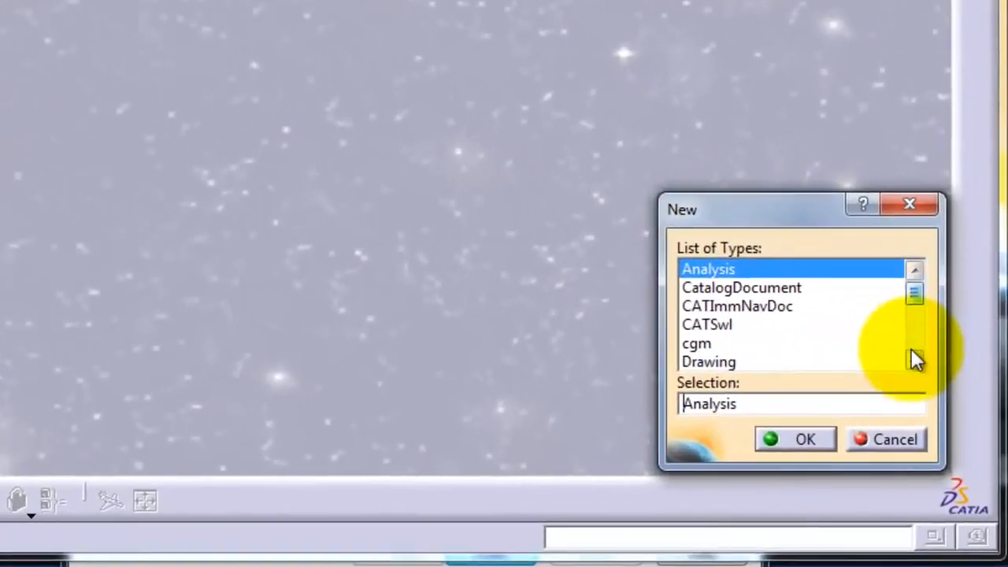
{"action": "left_click", "coordinate": [949, 435]}
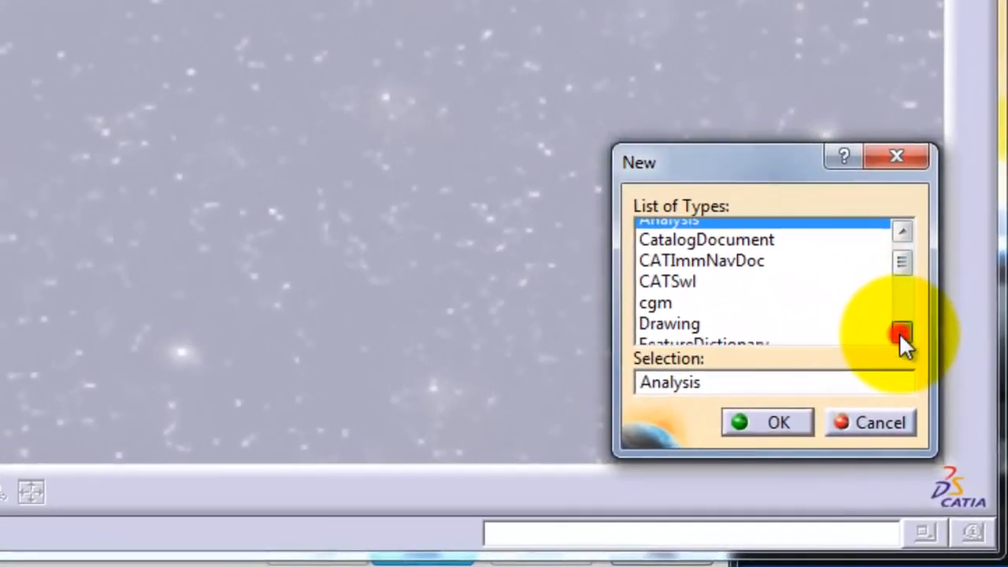
{"action": "left_click", "coordinate": [948, 435]}
{"action": "left_click", "coordinate": [901, 334]}
{"action": "left_click", "coordinate": [900, 334]}
{"action": "left_click", "coordinate": [901, 333]}
{"action": "left_click", "coordinate": [901, 334]}
{"action": "left_click", "coordinate": [901, 334]}
{"action": "left_click", "coordinate": [900, 334]}
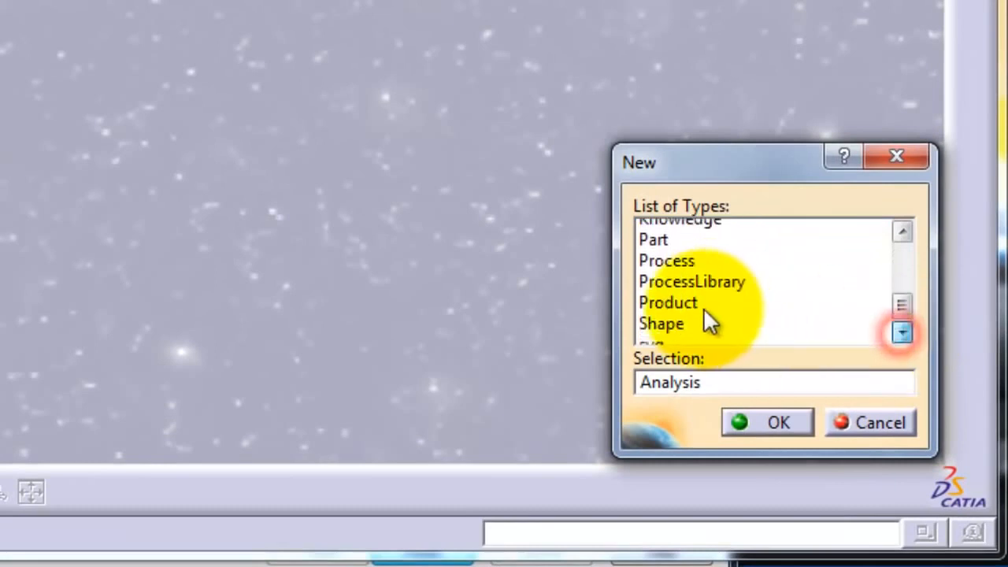
{"action": "left_click", "coordinate": [664, 228]}
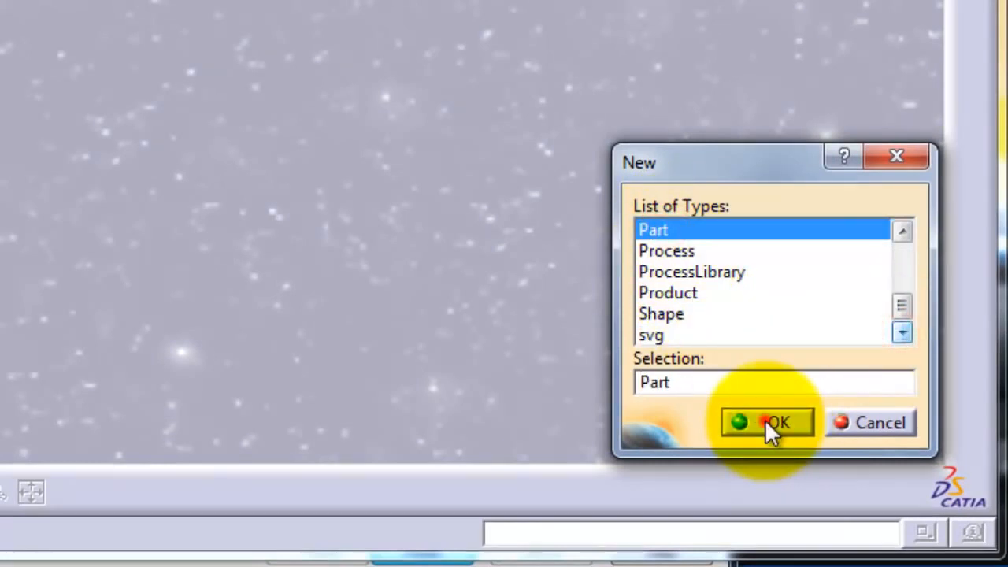
{"action": "left_click", "coordinate": [765, 421]}
{"action": "left_click", "coordinate": [736, 281]}
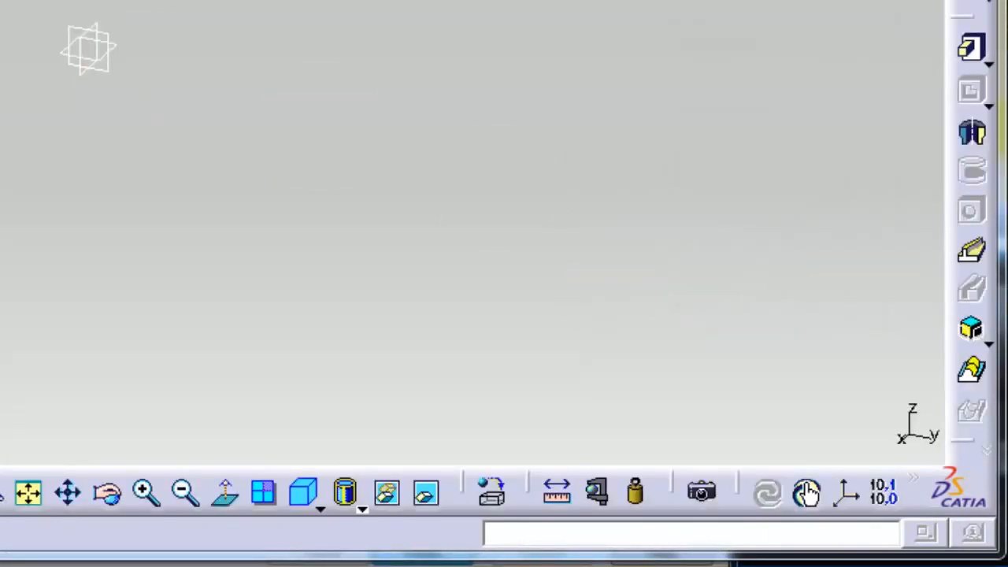
Step: Open a new sketch on the zx plane
{"action": "left_click", "coordinate": [976, 3]}
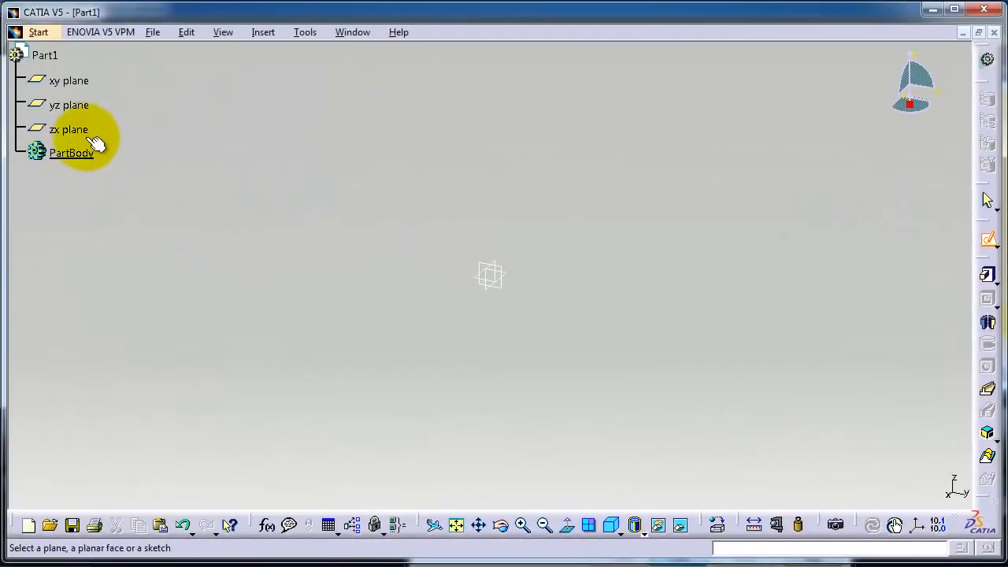
{"action": "left_click", "coordinate": [78, 131]}
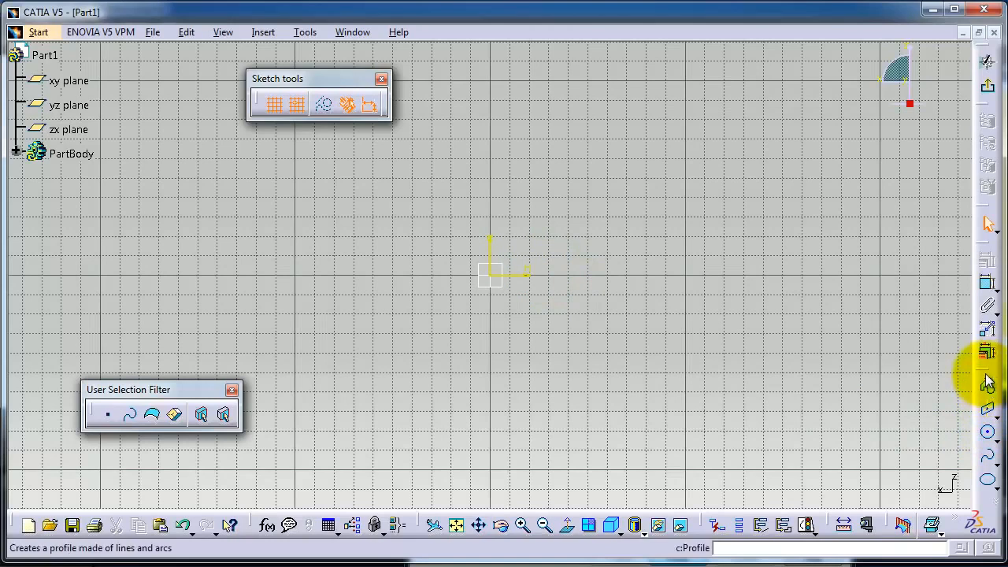
Step: Float the Profile tool palette beside the sketch origin and move the Sketch tools and User Selection Filter palettes clear of the drawing space
{"action": "left_click_drag", "start_coordinate": [988, 365], "coordinate": [949, 286]}
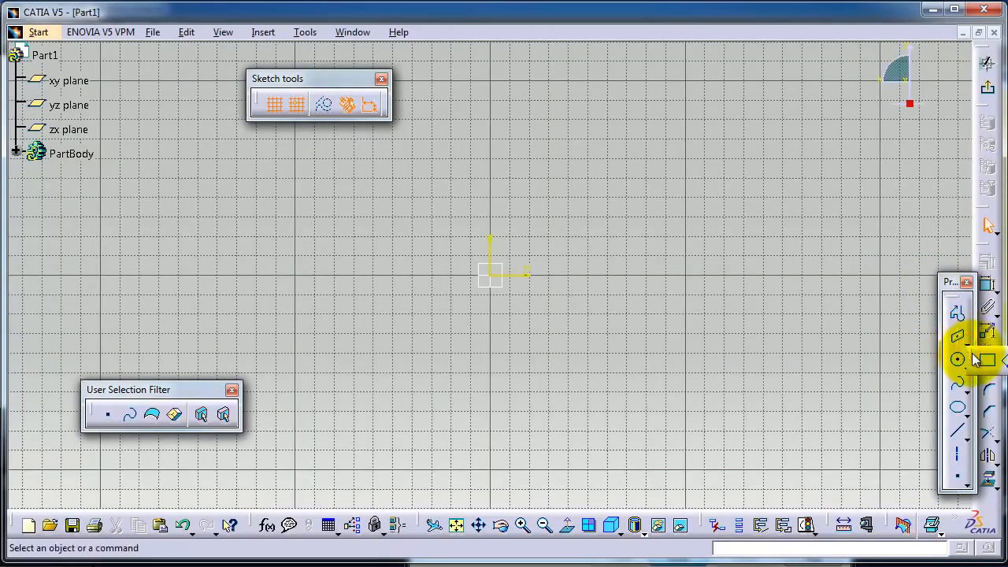
{"action": "left_click_drag", "start_coordinate": [949, 285], "coordinate": [309, 365]}
{"action": "left_click_drag", "start_coordinate": [280, 308], "coordinate": [281, 310]}
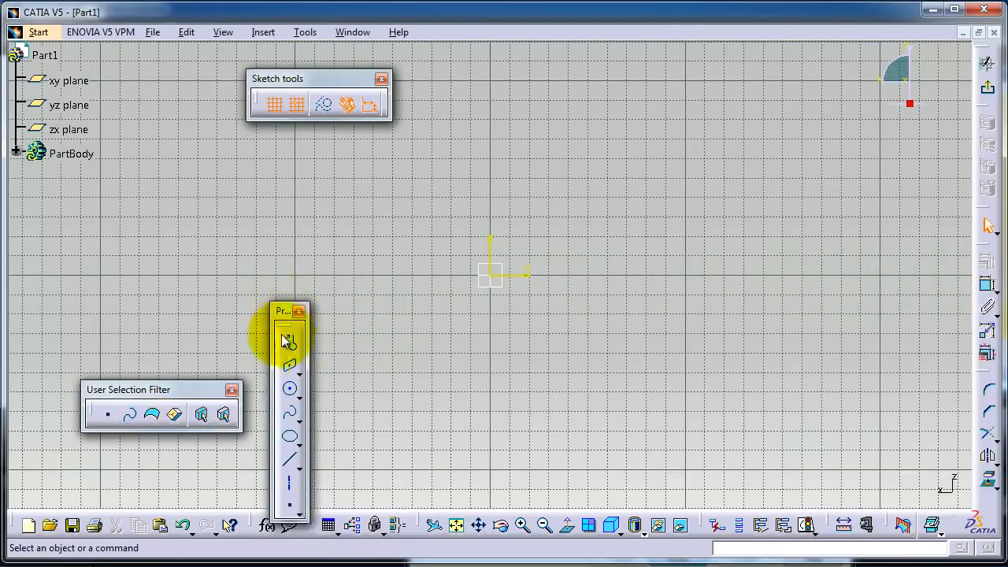
{"action": "mouse_move", "coordinate": [196, 389]}
{"action": "left_mouse_down"}
{"action": "mouse_move", "coordinate": [119, 429]}
{"action": "mouse_move", "coordinate": [75, 482]}
{"action": "mouse_move", "coordinate": [155, 467]}
{"action": "left_mouse_up"}
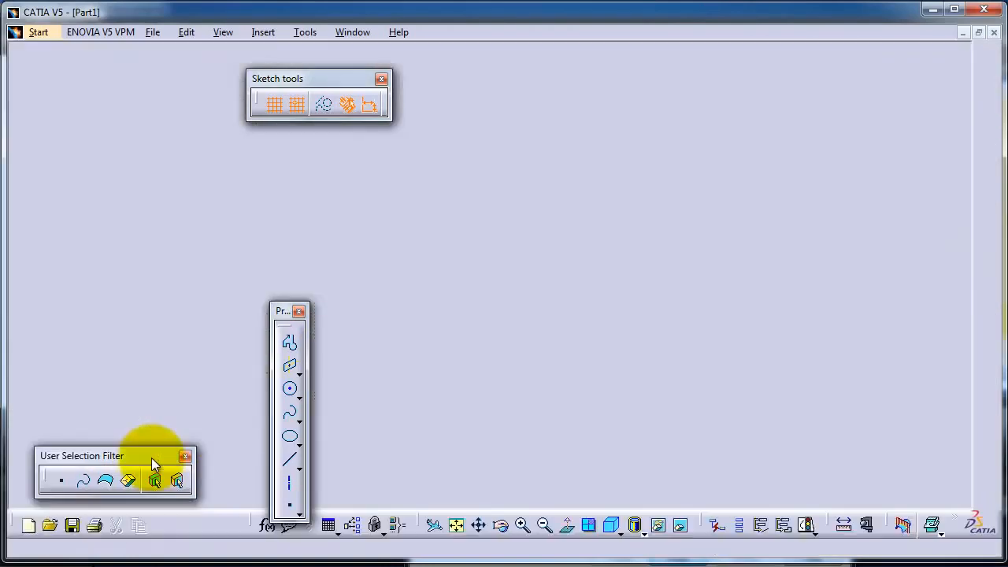
{"action": "mouse_move", "coordinate": [319, 78]}
{"action": "left_mouse_down"}
{"action": "mouse_move", "coordinate": [128, 351]}
{"action": "mouse_move", "coordinate": [121, 414]}
{"action": "left_mouse_up"}
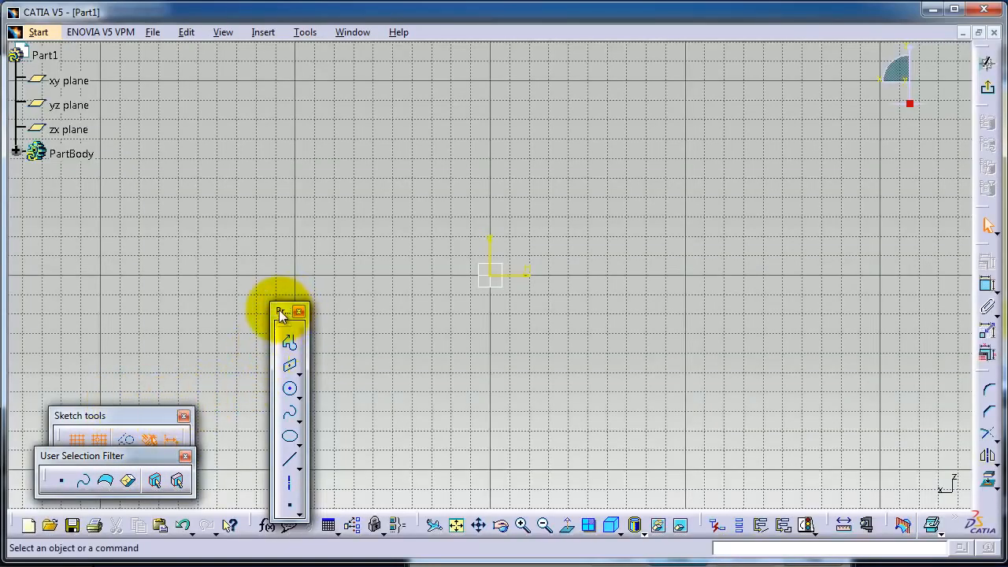
{"action": "left_click_drag", "start_coordinate": [281, 315], "coordinate": [268, 280]}
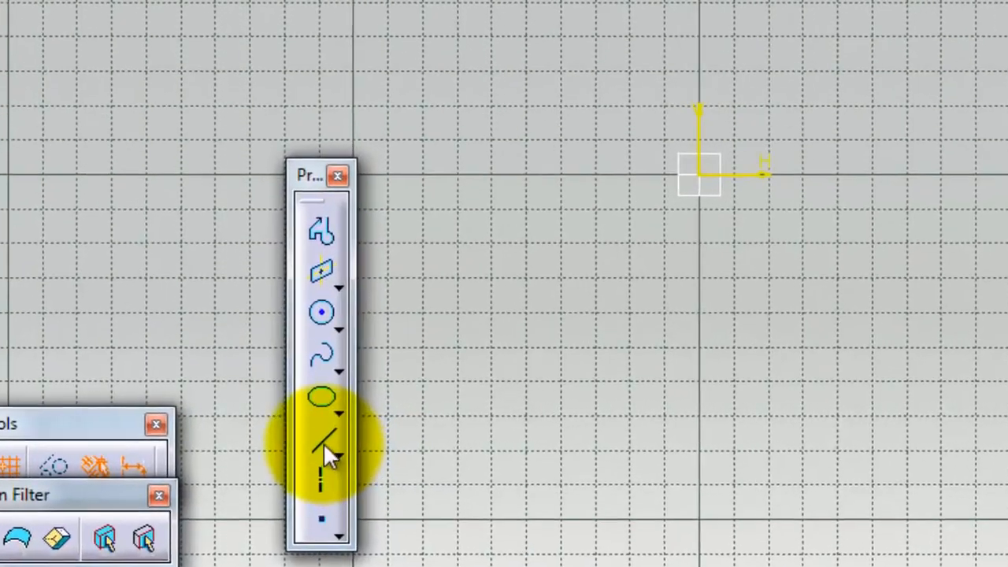
Step: Draw a sloping line from the origin to H 70 mm, V 90 mm, and a horizontal line from its end to H 150 mm
{"action": "left_click", "coordinate": [277, 424]}
{"action": "left_click", "coordinate": [619, 416]}
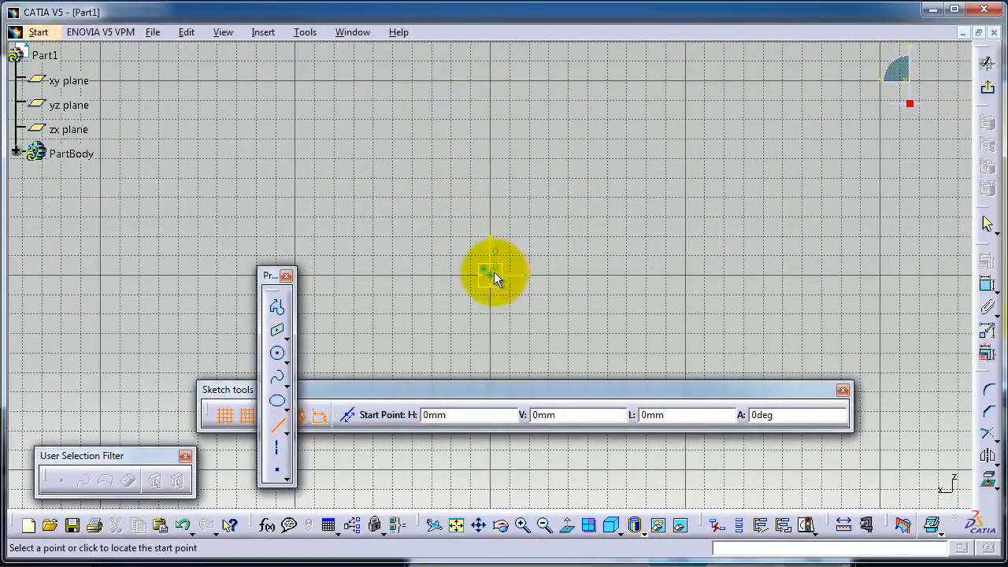
{"action": "left_click", "coordinate": [494, 272]}
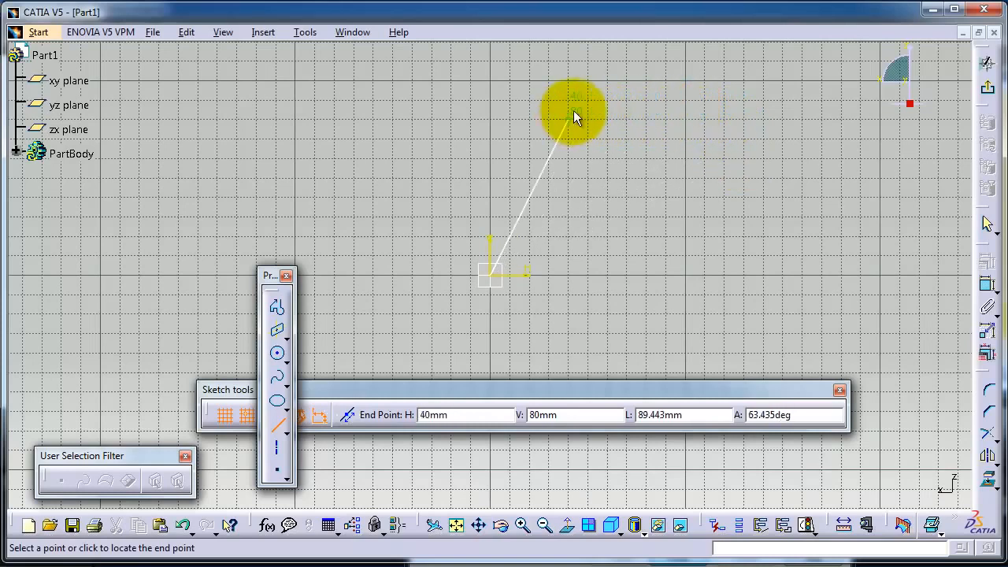
{"action": "left_click", "coordinate": [624, 103]}
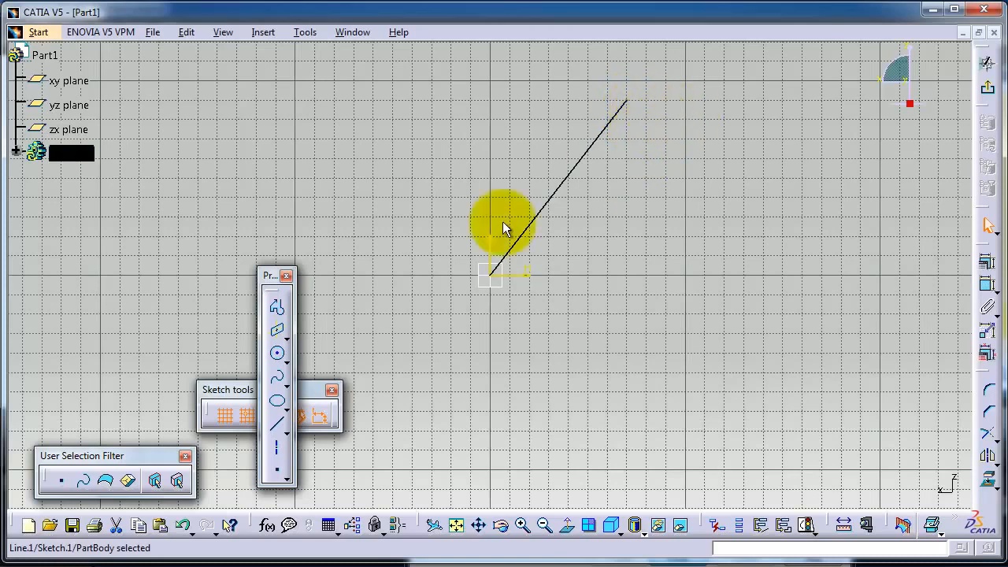
{"action": "left_click", "coordinate": [277, 426]}
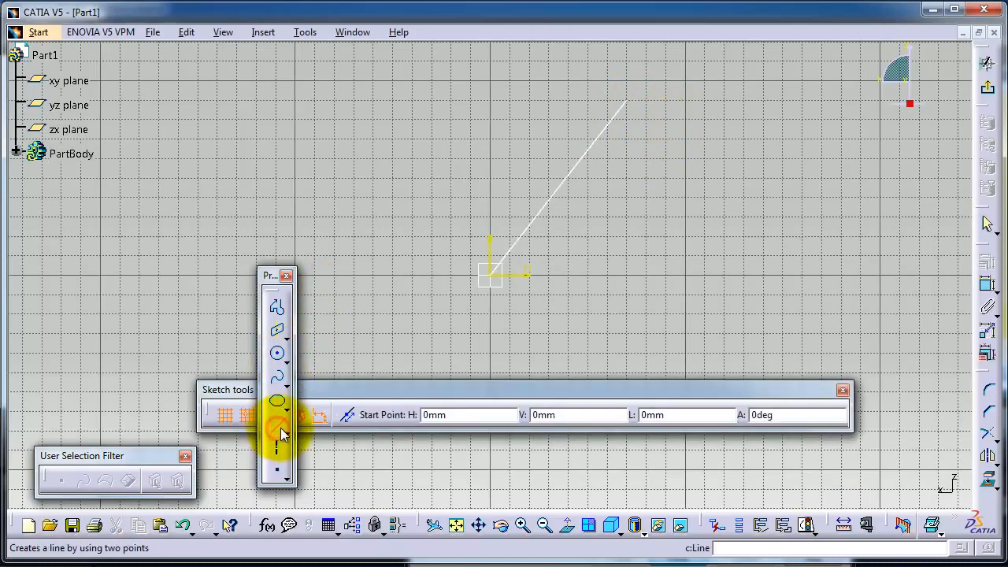
{"action": "left_click", "coordinate": [629, 100]}
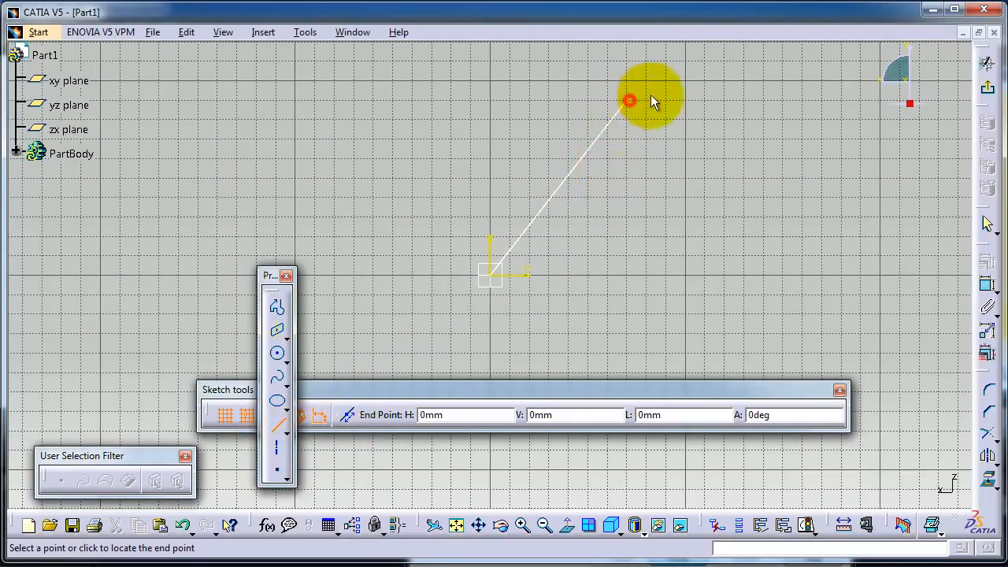
{"action": "left_click", "coordinate": [780, 100]}
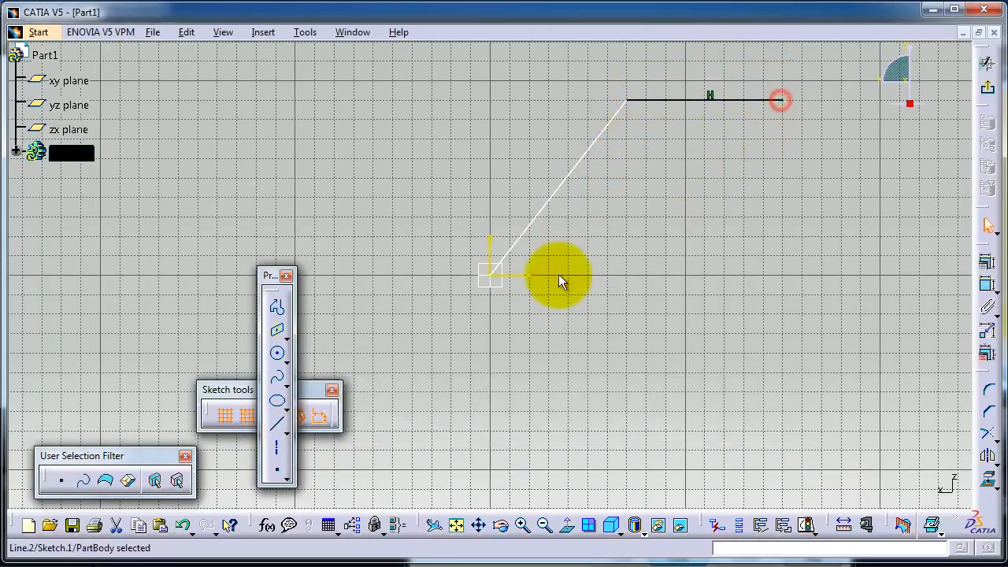
Step: Draw a vertical line down to H 150 mm, V 0 mm, and close the outline with a 150 mm horizontal line to the origin
{"action": "left_click", "coordinate": [277, 427]}
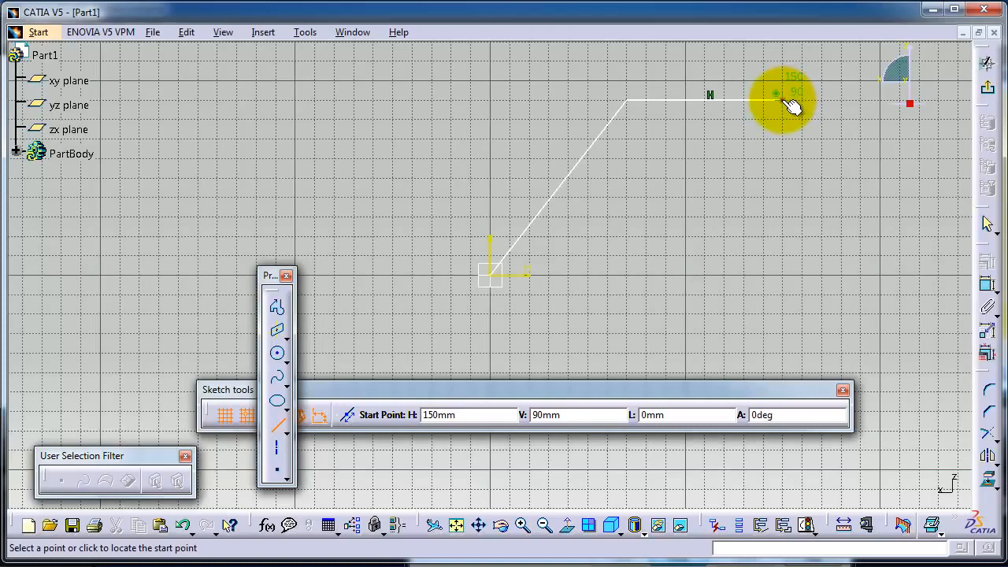
{"action": "left_click", "coordinate": [784, 101]}
{"action": "left_click", "coordinate": [782, 272]}
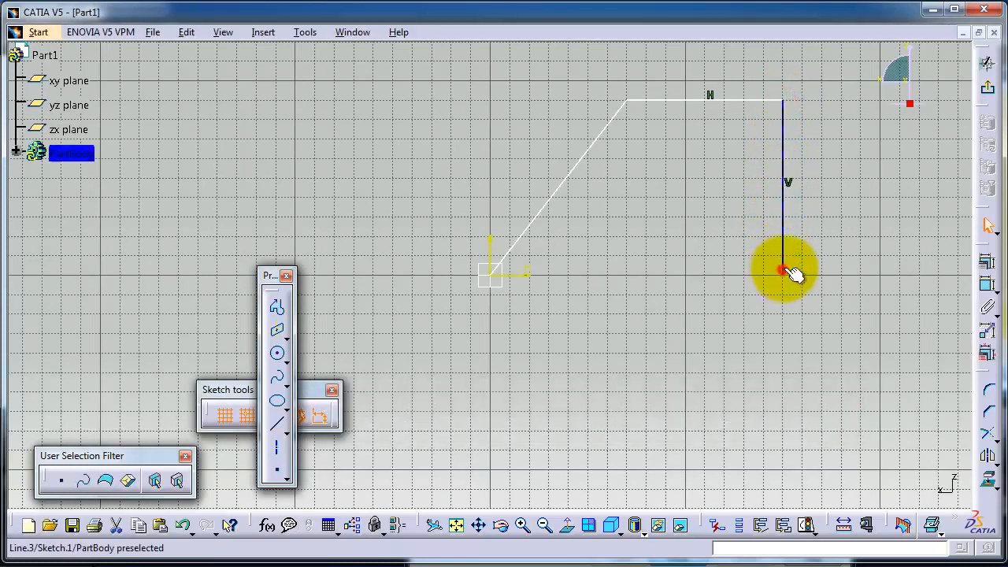
{"action": "left_click", "coordinate": [277, 425]}
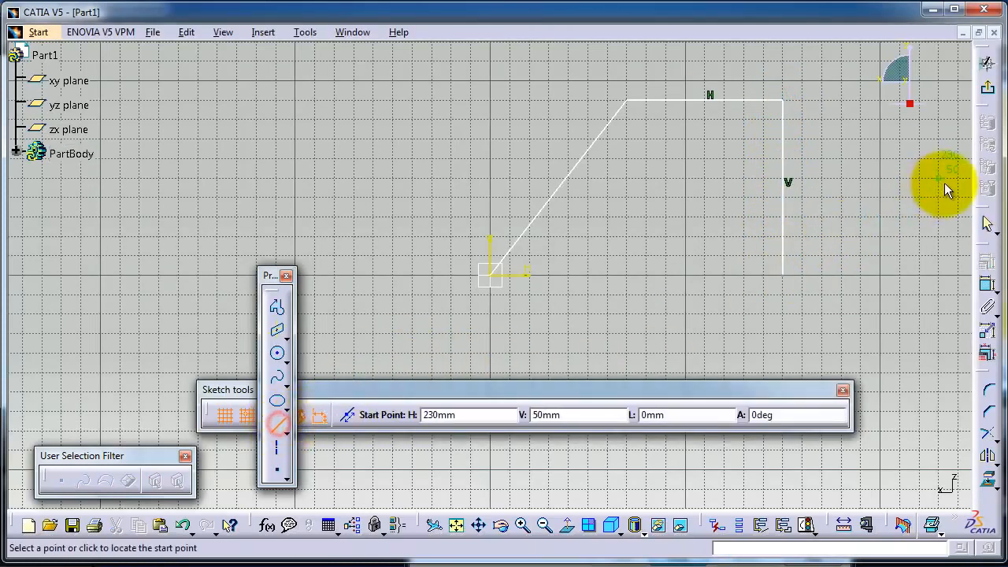
{"action": "left_click", "coordinate": [783, 272]}
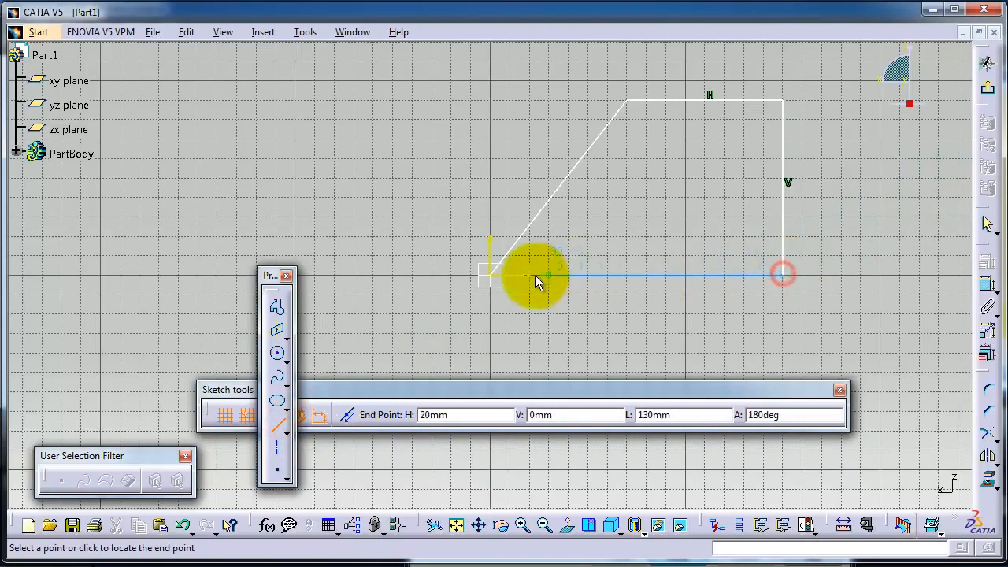
{"action": "left_click", "coordinate": [491, 274]}
Step: Draw a closed four-sided profile through H 120, V -40; H 200, V 10; H 310, V 10; and H 310, V -40 mm
{"action": "middle_click_drag", "start_coordinate": [657, 209], "coordinate": [467, 169]}
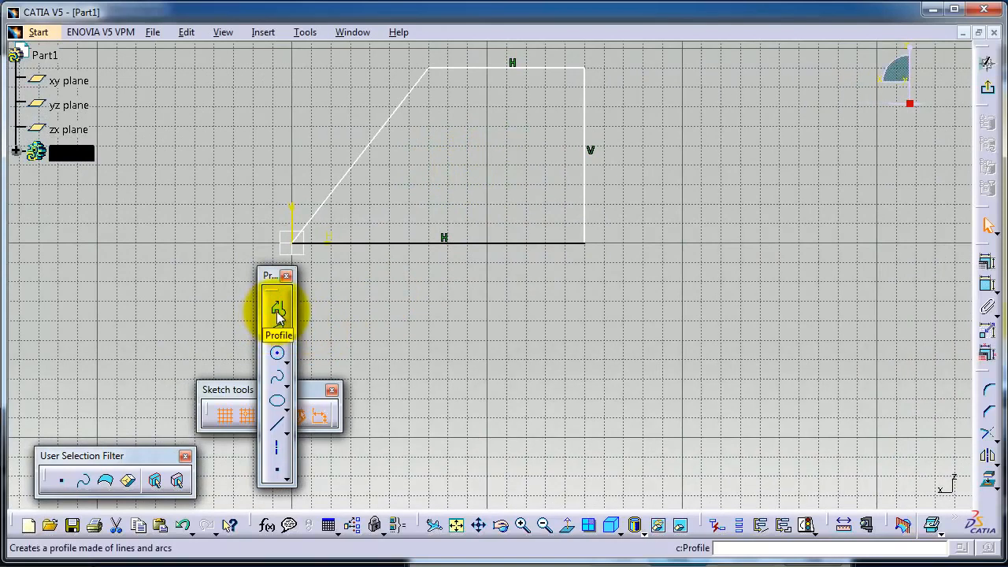
{"action": "left_click", "coordinate": [277, 310]}
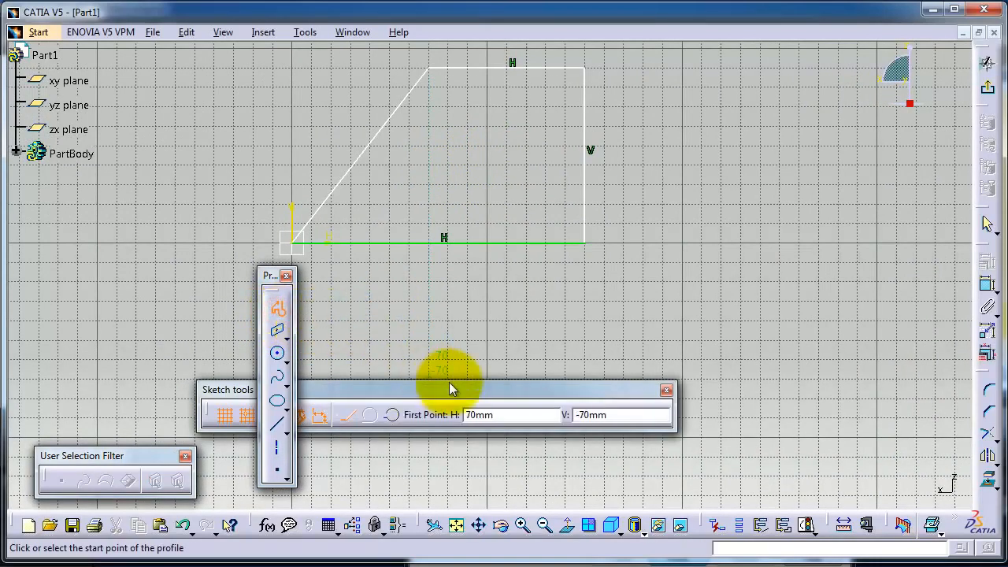
{"action": "left_click_drag", "start_coordinate": [455, 392], "coordinate": [519, 462]}
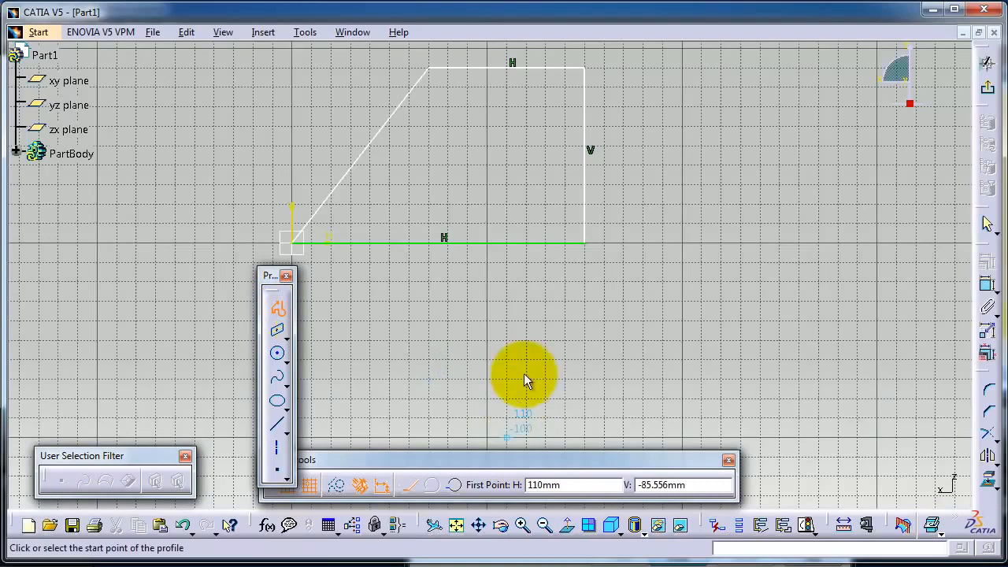
{"action": "left_click", "coordinate": [524, 320]}
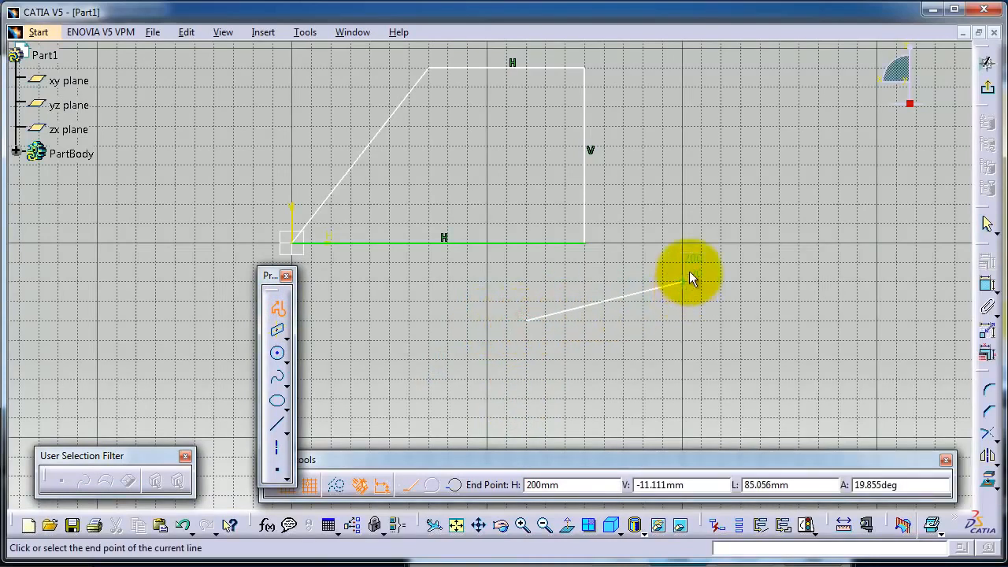
{"action": "left_click", "coordinate": [682, 226]}
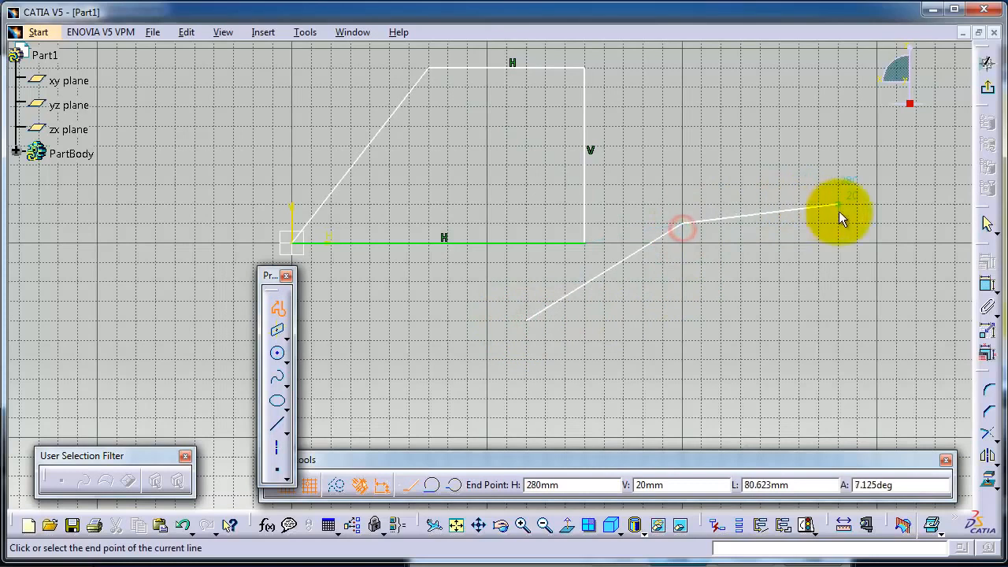
{"action": "left_click", "coordinate": [896, 223]}
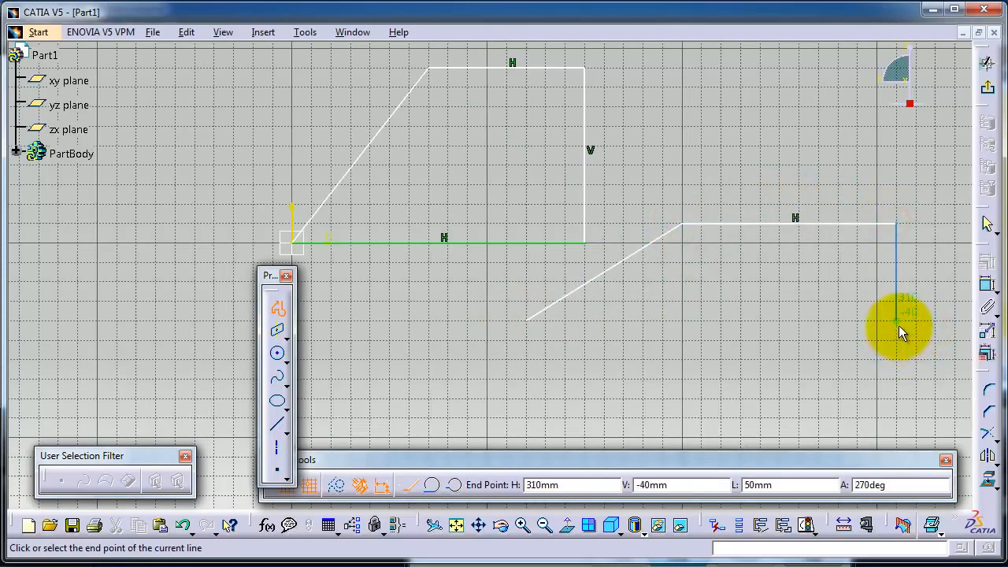
{"action": "left_click", "coordinate": [897, 320]}
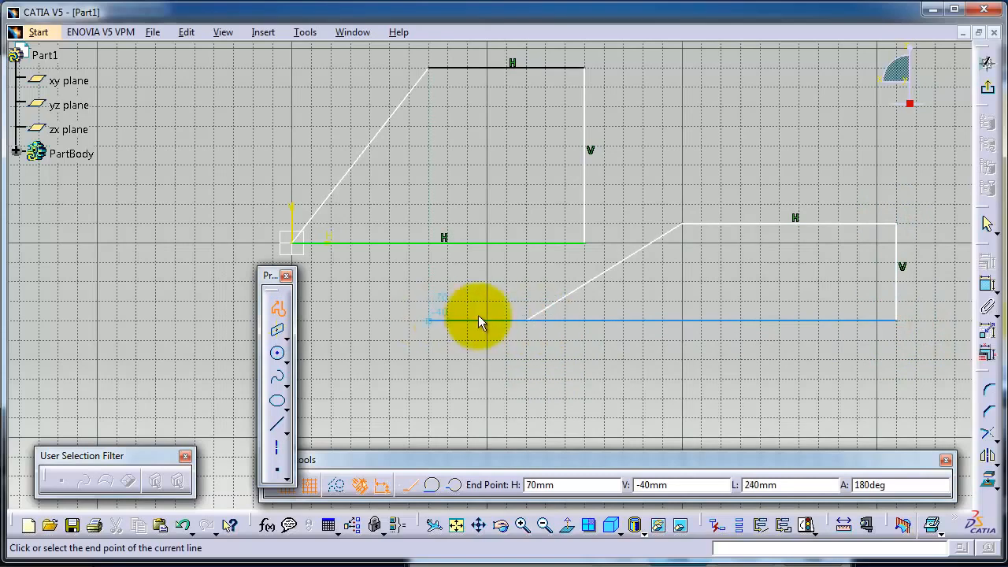
{"action": "left_click", "coordinate": [527, 320]}
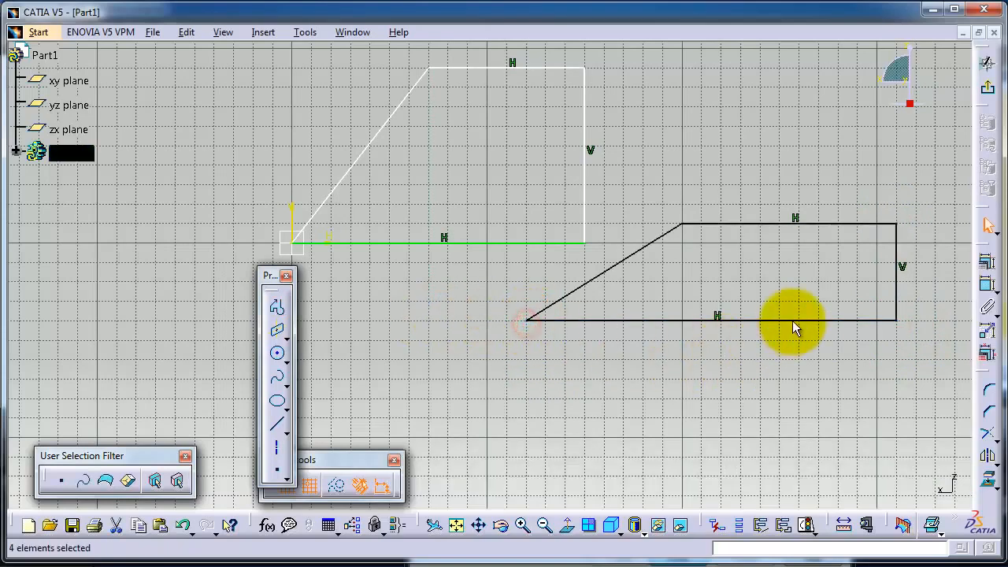
Step: Start a profile with a horizontal line from H 70, V -90 to H 200, V -90 mm, and slope down to about H 260, V -120 mm
{"action": "mouse_move", "coordinate": [775, 291]}
{"action": "middle_mouse_down"}
{"action": "mouse_move", "coordinate": [745, 278]}
{"action": "mouse_move", "coordinate": [754, 174]}
{"action": "mouse_move", "coordinate": [719, 155]}
{"action": "middle_mouse_up"}
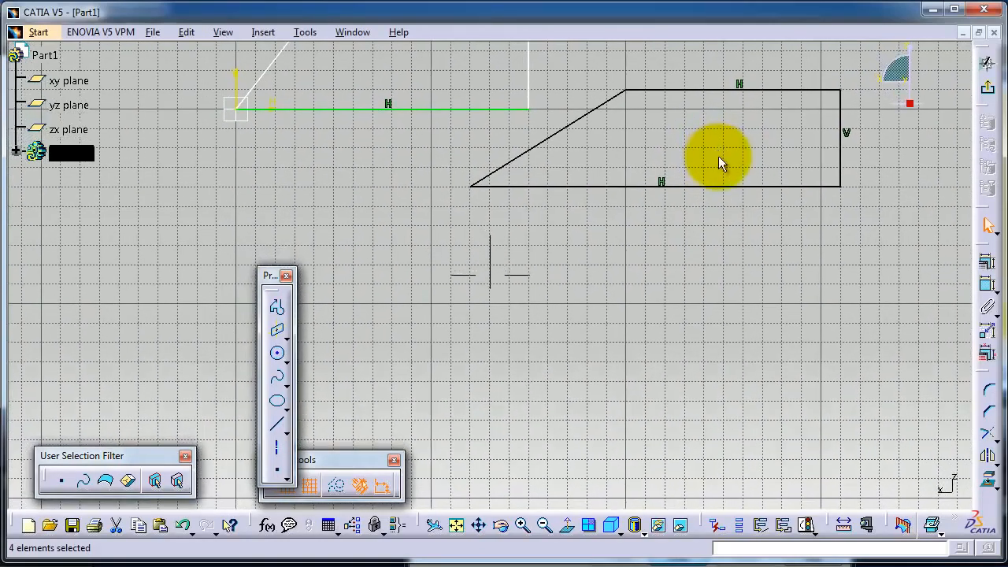
{"action": "left_click", "coordinate": [278, 307]}
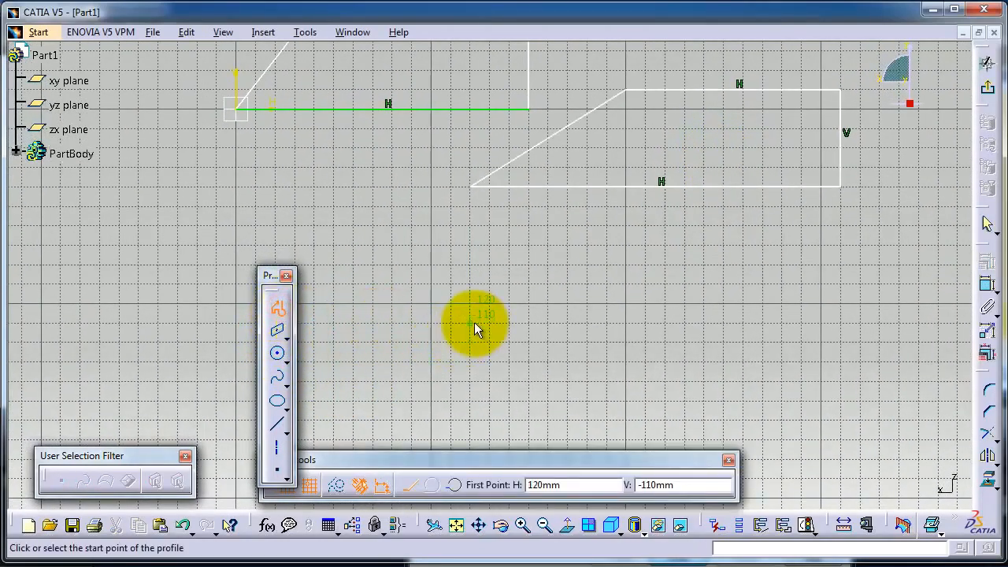
{"action": "left_click", "coordinate": [372, 284]}
{"action": "left_click", "coordinate": [627, 284]}
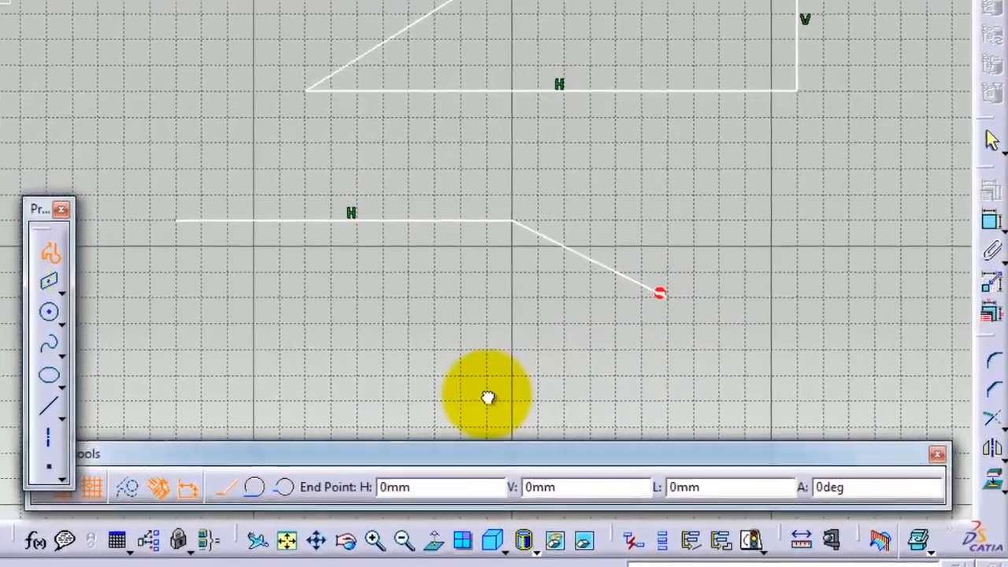
Step: Continue the profile with a tangent arc to about H 230, V -160 mm, and a horizontal line back to H 70, V -160 mm
{"action": "left_click_drag", "start_coordinate": [488, 398], "coordinate": [466, 391]}
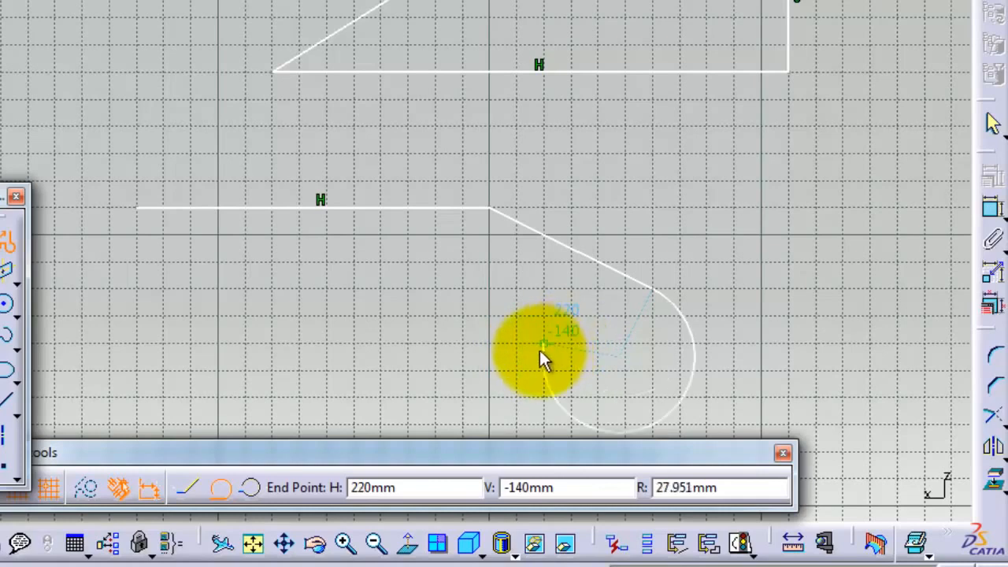
{"action": "left_click", "coordinate": [566, 397]}
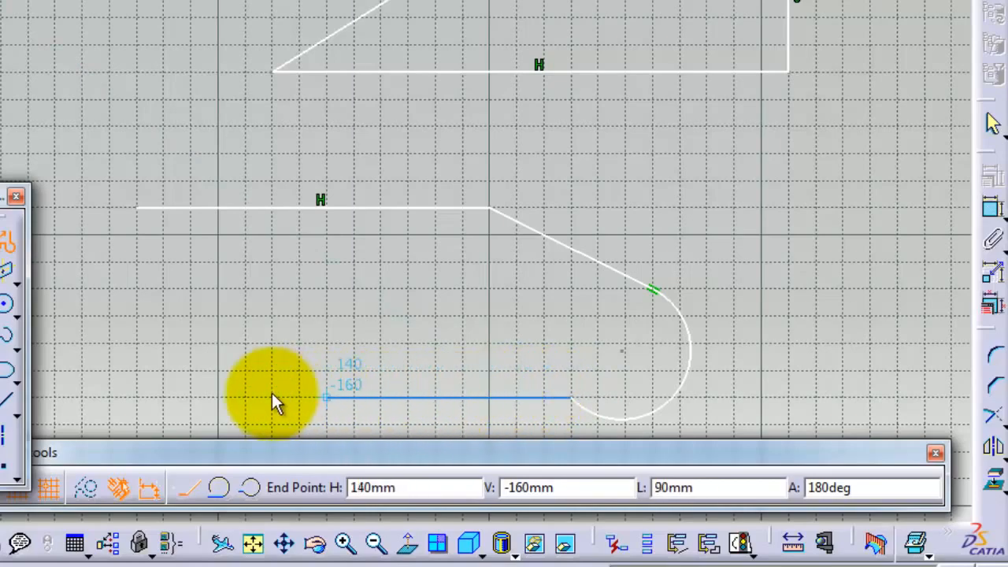
{"action": "left_click", "coordinate": [139, 396]}
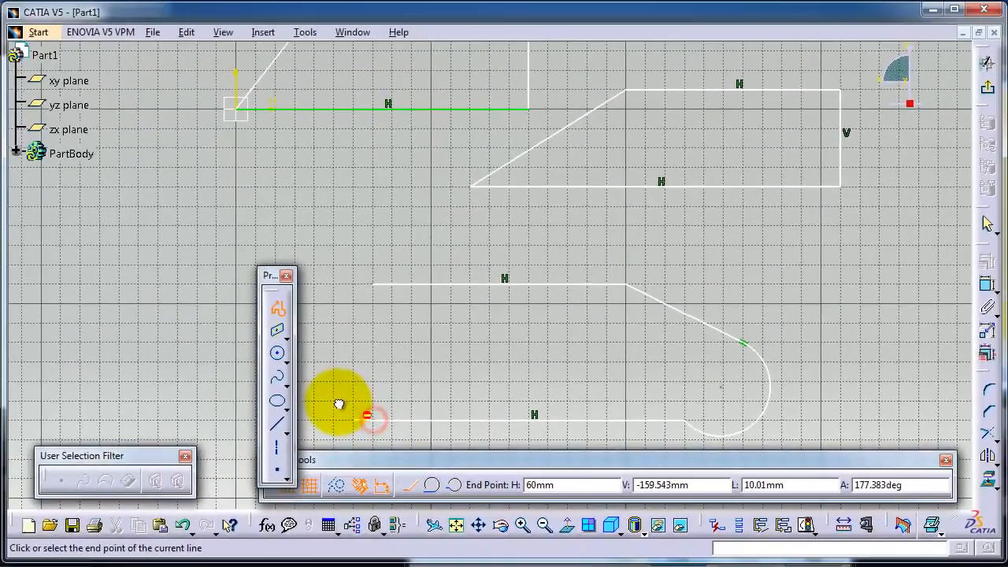
Step: Close the profile with a tangent arc from the lower line's end to the profile's start point at H 70, V -90 mm
{"action": "left_click_drag", "start_coordinate": [339, 403], "coordinate": [334, 286]}
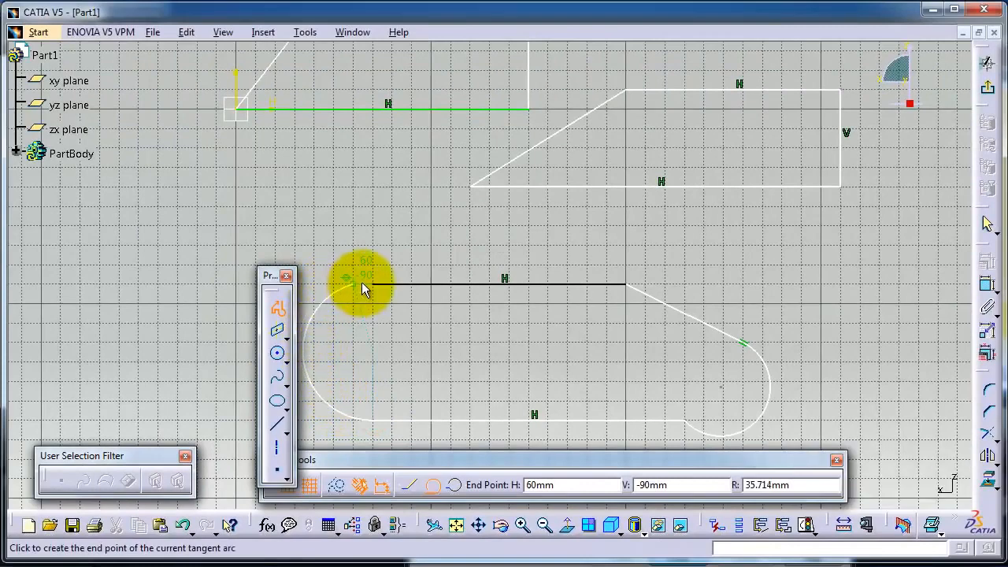
{"action": "left_click", "coordinate": [371, 284]}
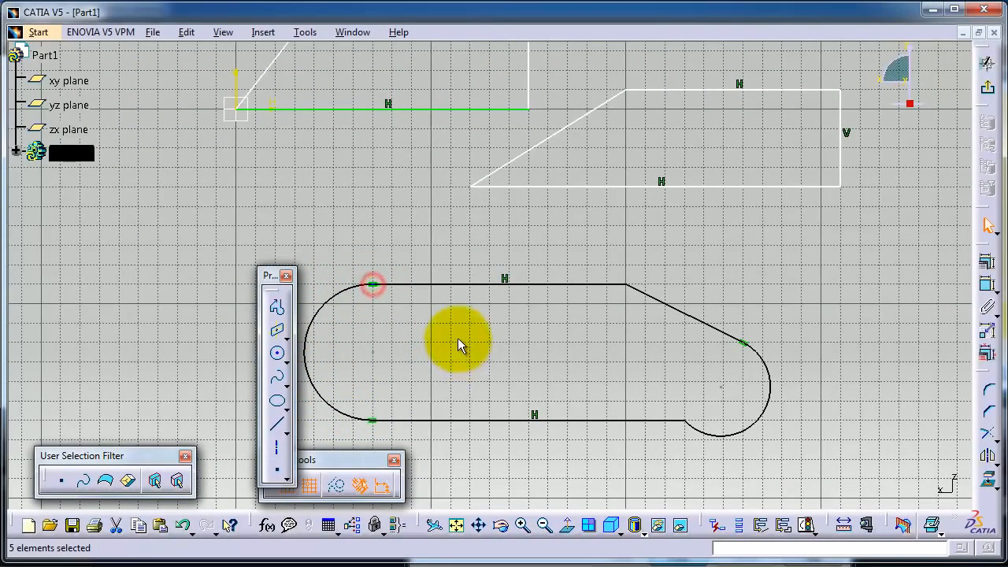
{"action": "mouse_move", "coordinate": [636, 404]}
{"action": "middle_mouse_down"}
{"action": "mouse_move", "coordinate": [708, 364]}
{"action": "mouse_move", "coordinate": [740, 315]}
{"action": "middle_mouse_up"}
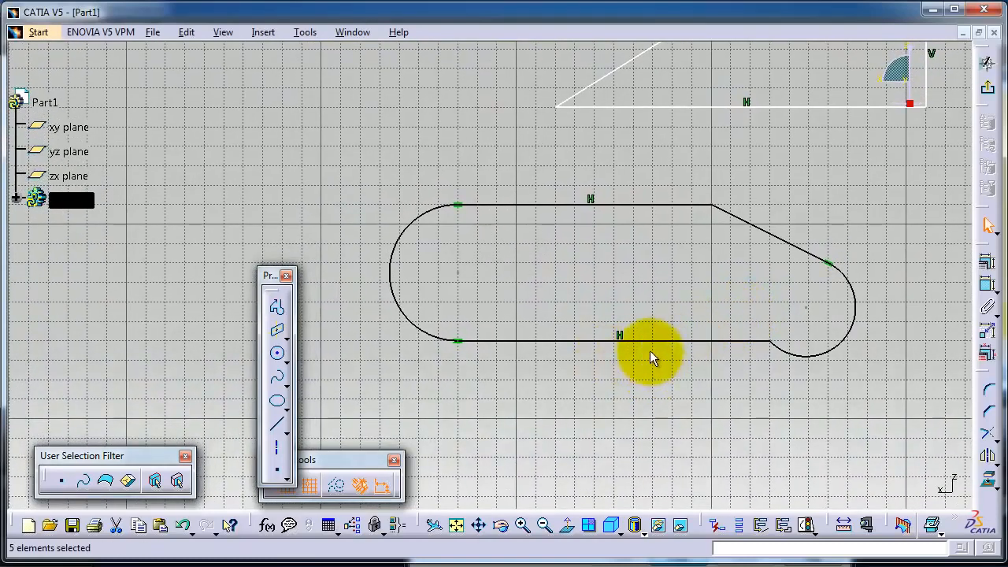
{"action": "middle_click_drag", "start_coordinate": [646, 286], "coordinate": [590, 252]}
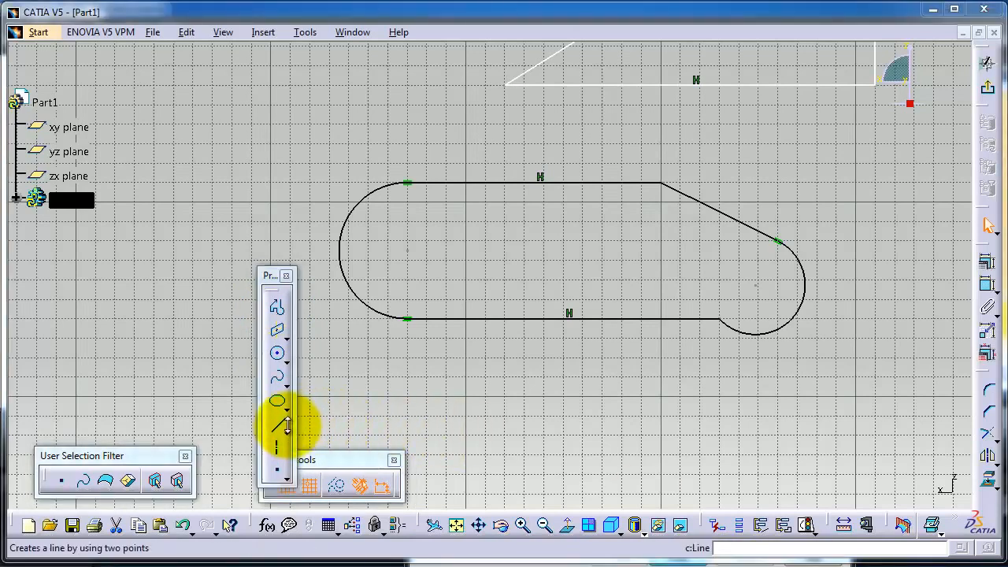
{"action": "left_click", "coordinate": [288, 432]}
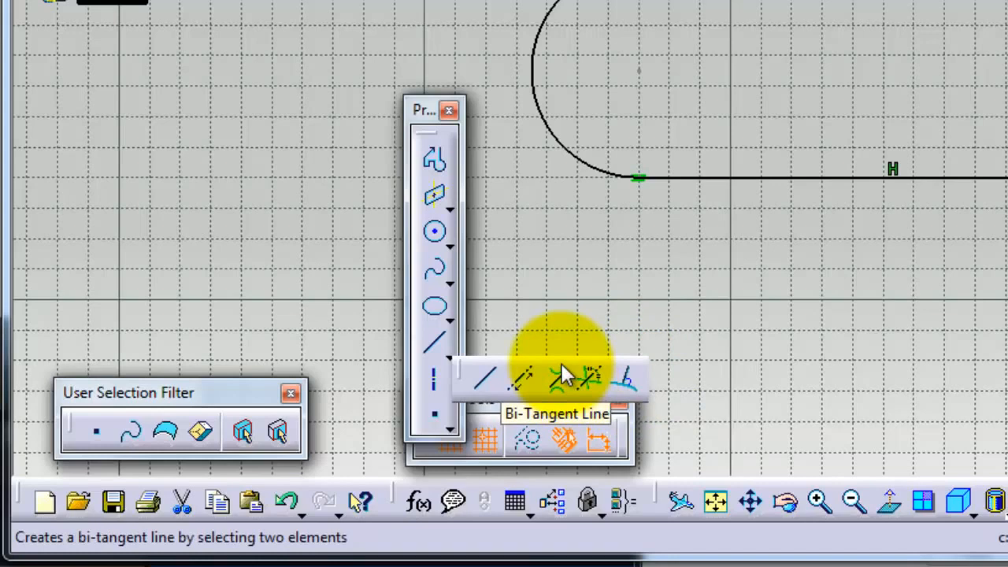
{"action": "left_click", "coordinate": [437, 158]}
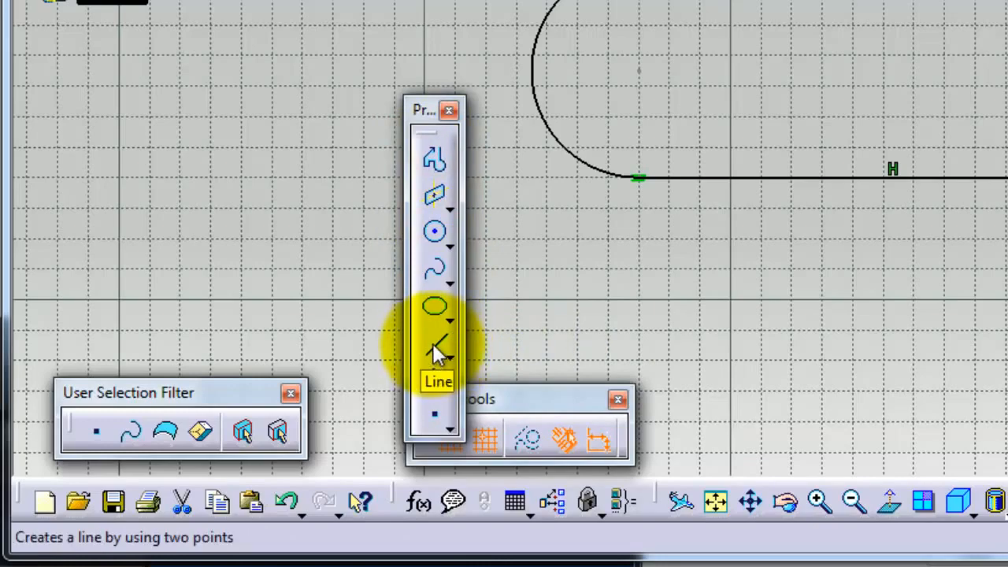
{"action": "middle_click_drag", "start_coordinate": [1007, 385], "coordinate": [1007, 233]}
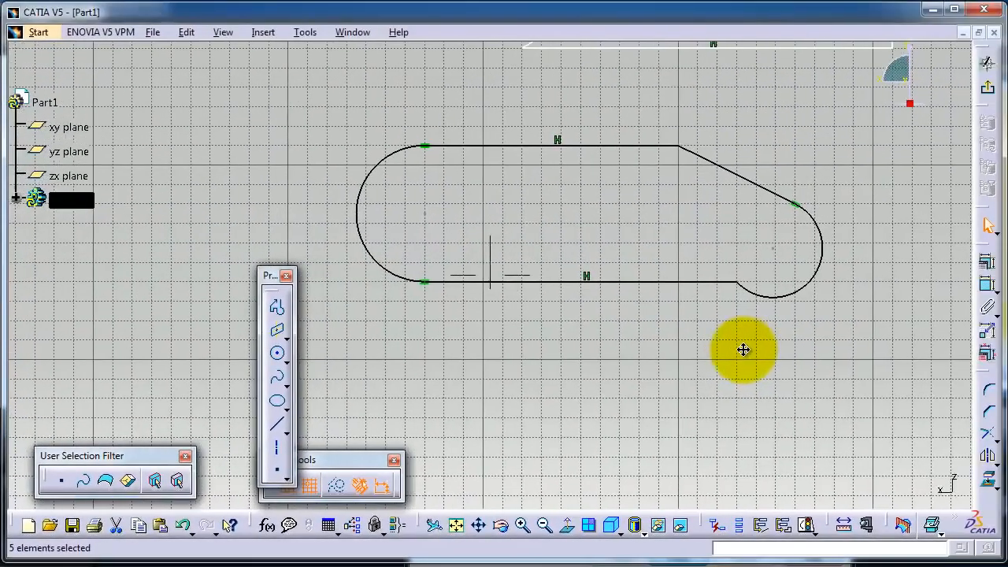
{"action": "middle_click_drag", "start_coordinate": [744, 349], "coordinate": [737, 313]}
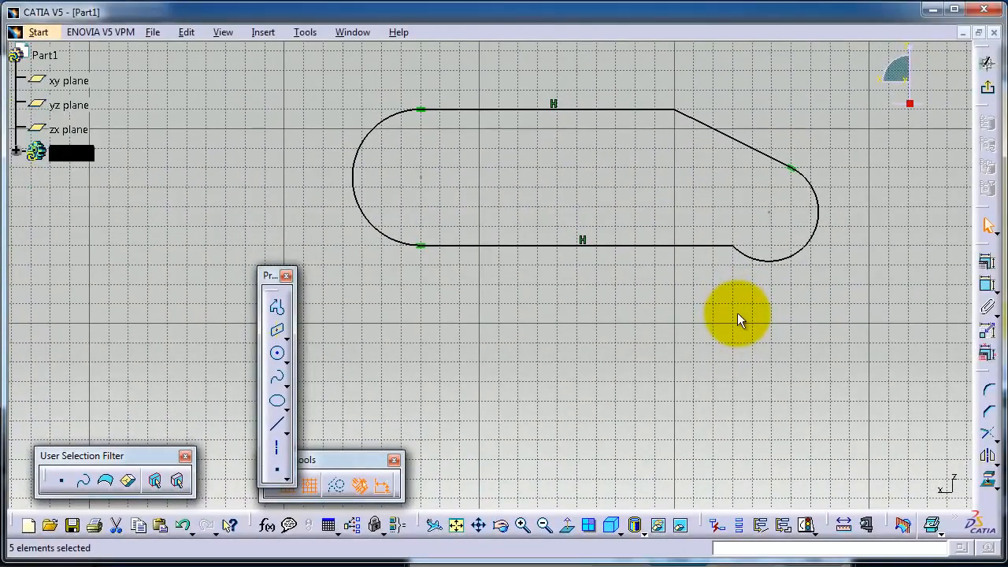